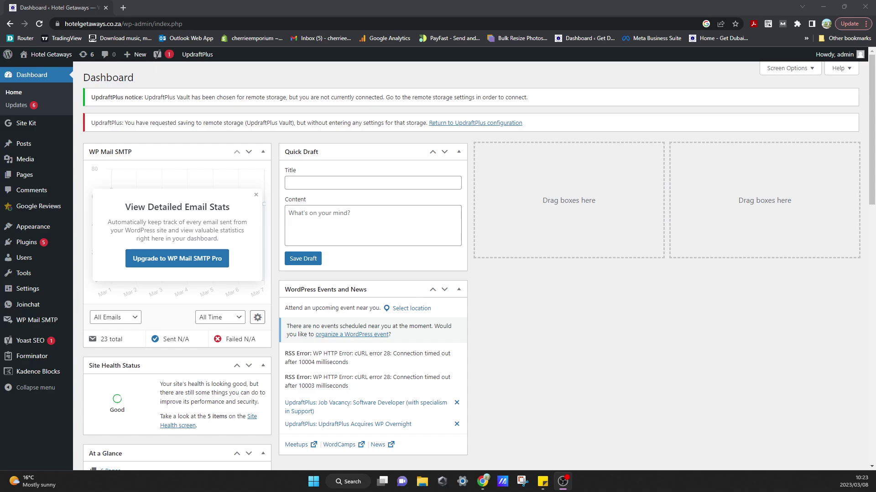
- Search the plugin directory for 'wp optimize' from Plugins > Add New
left_click(55, 246)
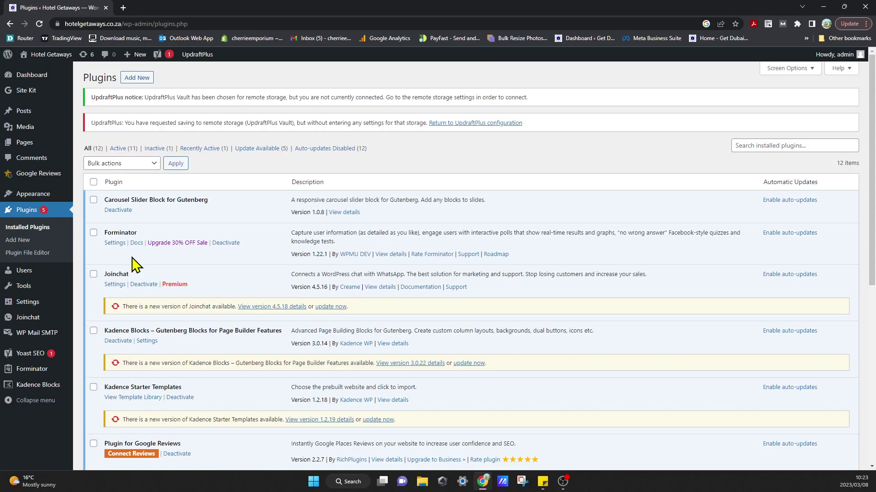
left_click(44, 240)
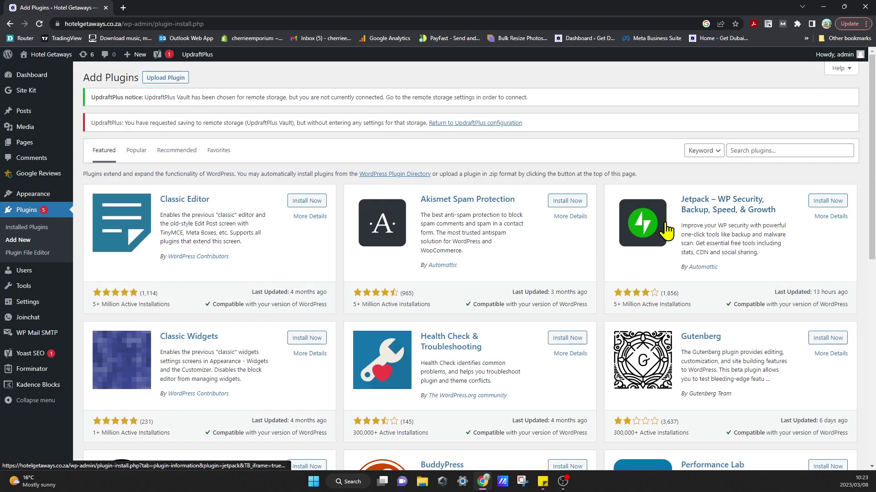
left_click(789, 151)
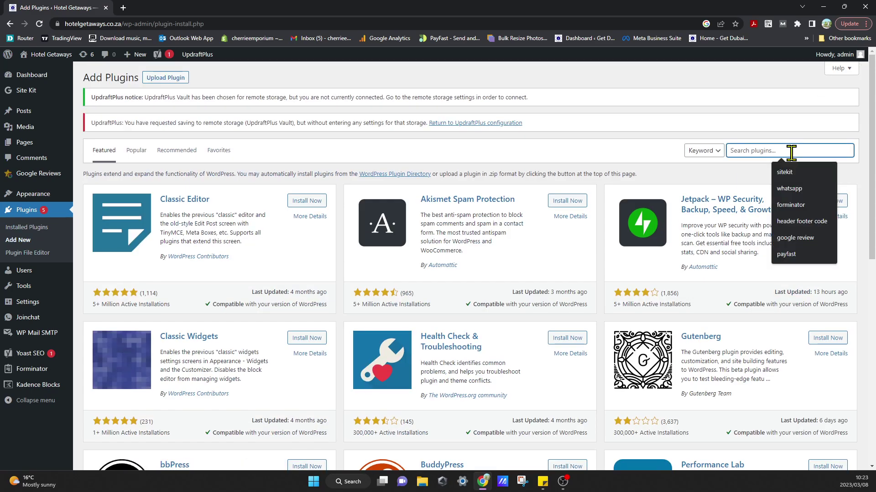
type("wp ")
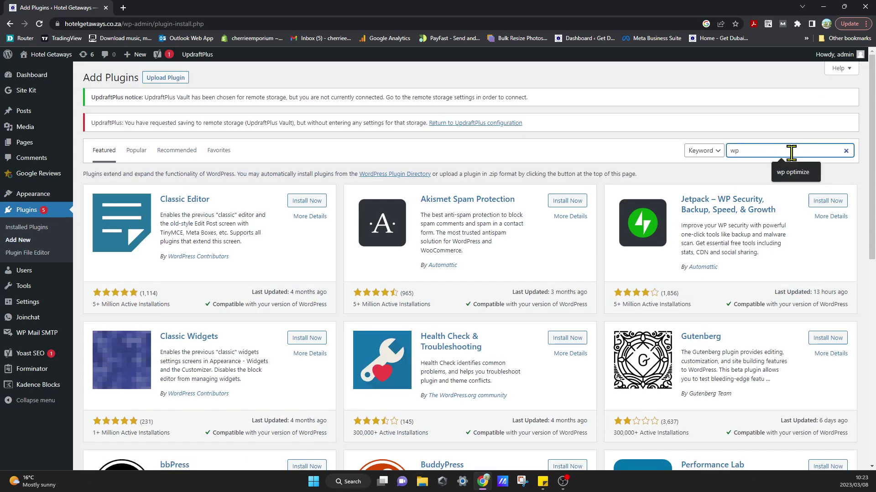
type("optimize")
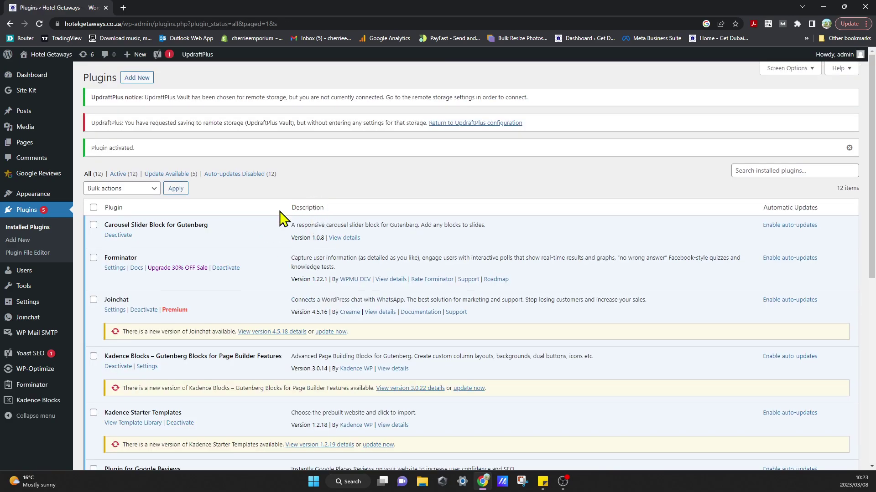
- Find WP-Optimize in the installed plugins list, then go to the WP Mail SMTP settings page
scroll(224, 290, "down", 4)
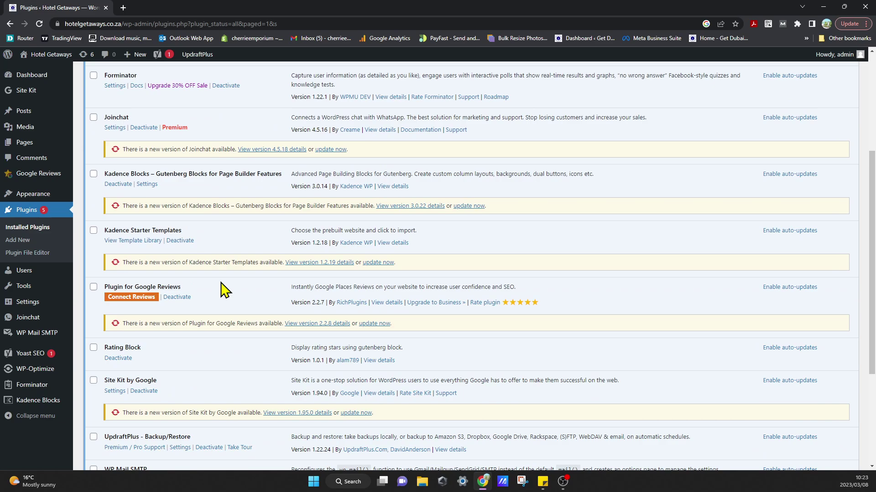
scroll(226, 354, "down", 4)
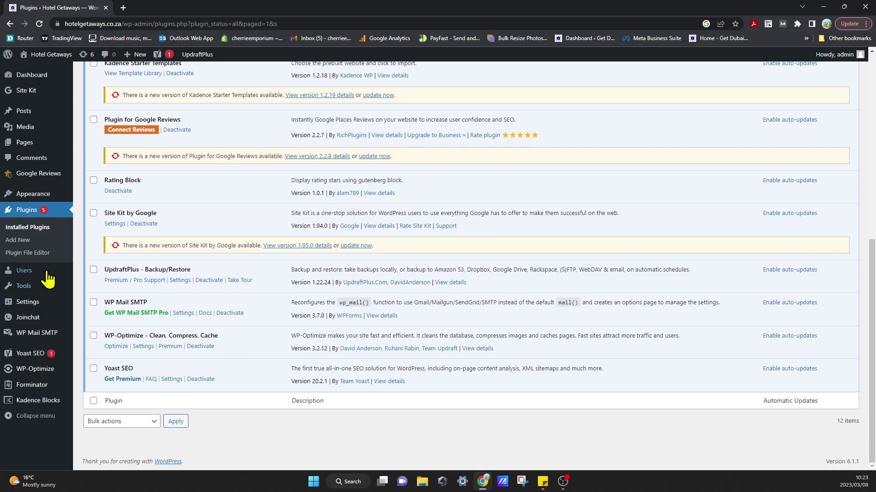
mouse_move(57, 338)
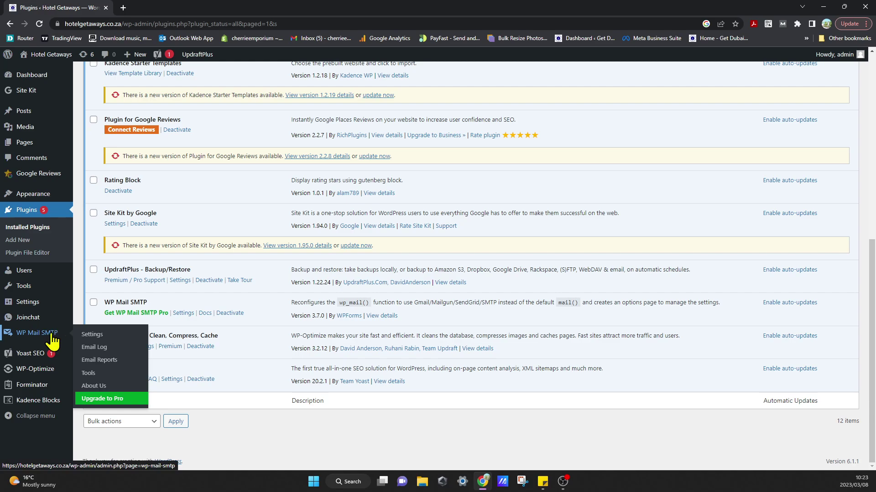
left_click(53, 340)
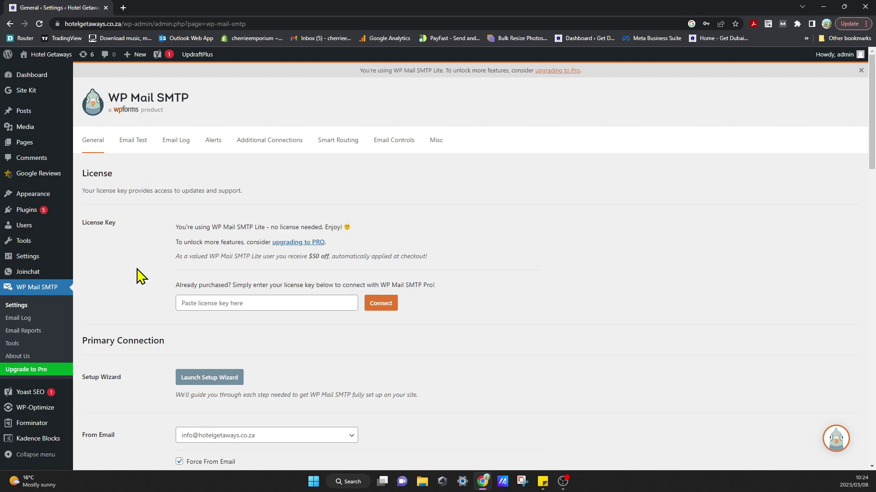
- Open WP-Optimize's Database page and review the list of optimizations
left_click(45, 408)
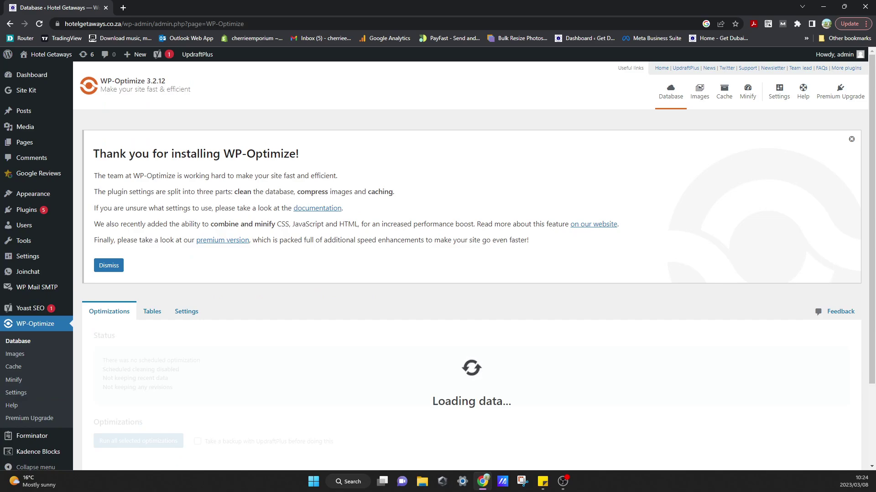
scroll(404, 318, "down", 3)
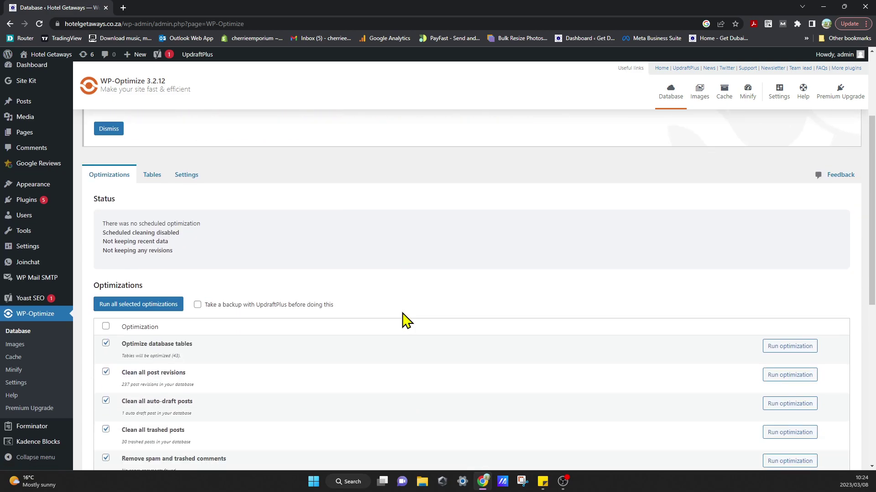
scroll(403, 319, "down", 1)
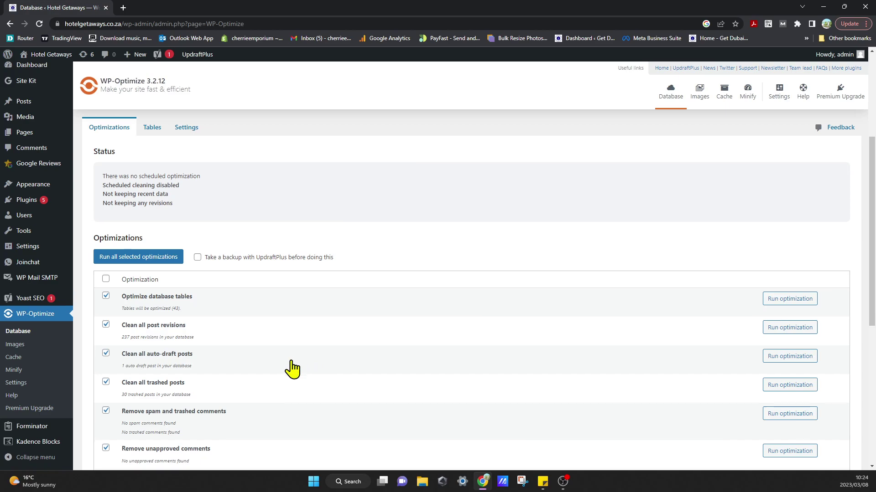
scroll(290, 367, "down", 3)
scroll(292, 368, "down", 4)
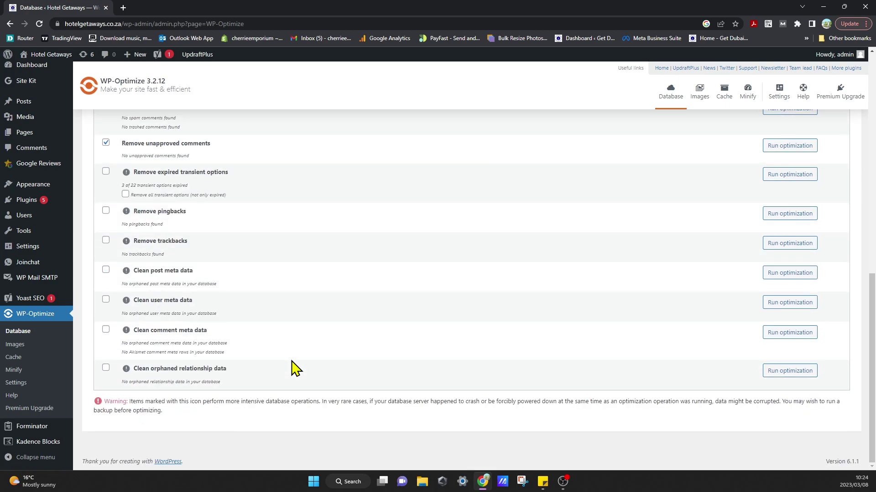
scroll(250, 422, "up", 5)
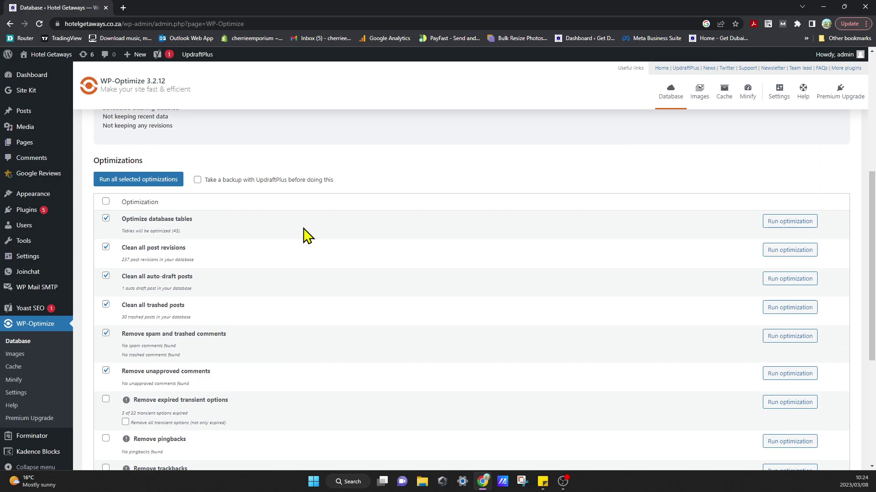
- Tick 'Take a backup with UpdraftPlus before doing this' for the database cleanup
left_click(197, 180)
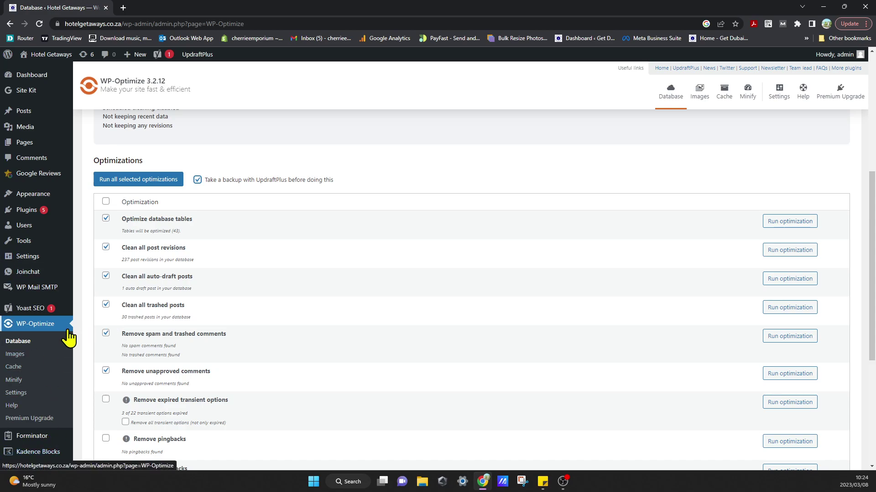
scroll(68, 336, "down", 4)
scroll(472, 356, "up", 5)
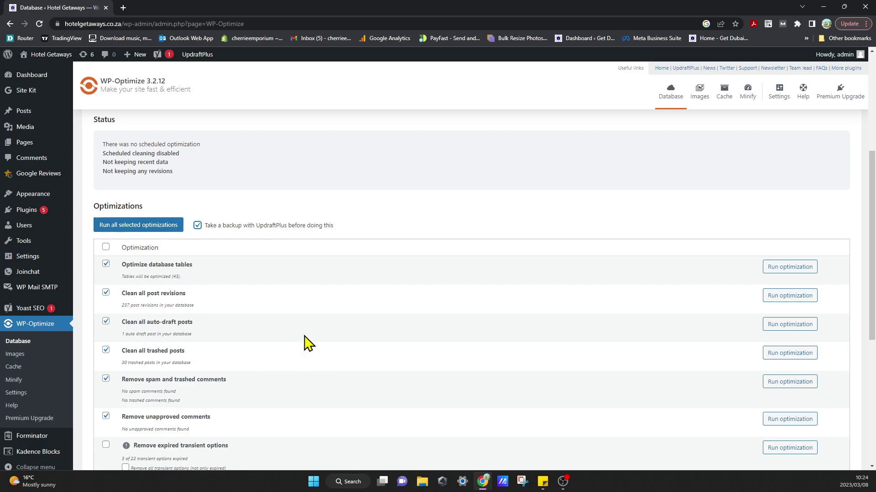
scroll(254, 387, "down", 2)
scroll(231, 367, "up", 2)
scroll(402, 405, "down", 6)
scroll(401, 405, "up", 10)
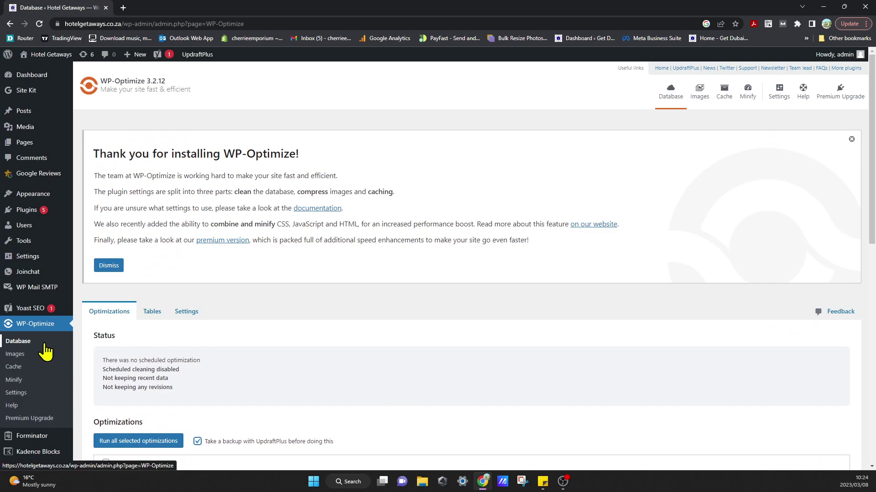
- On WP-Optimize's Images page, turn on automatic compression of newly-added images
left_click(44, 357)
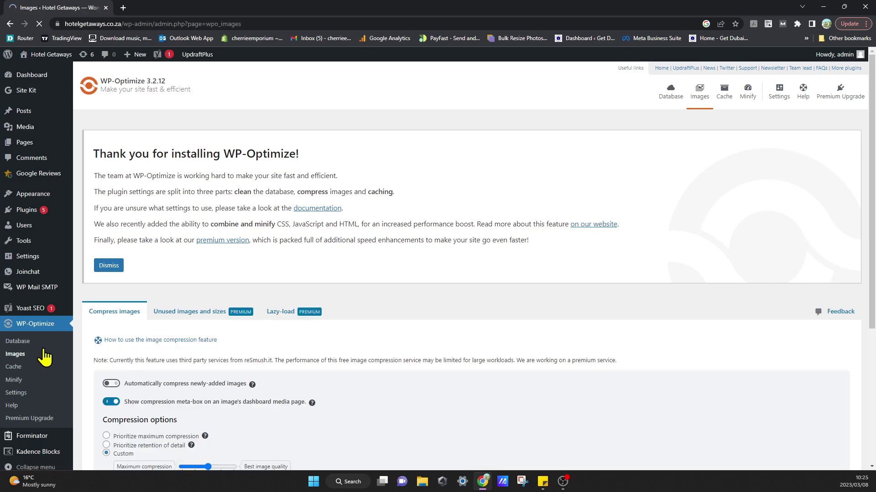
scroll(458, 338, "down", 2)
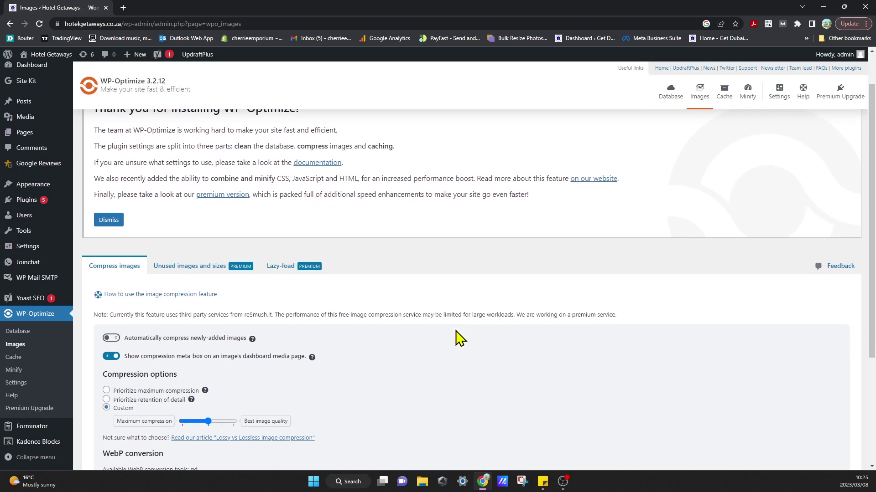
scroll(457, 338, "down", 1)
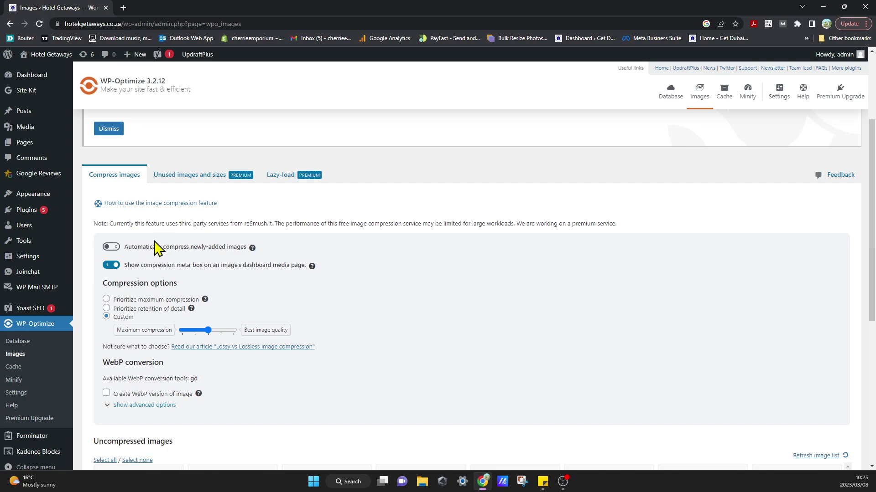
left_click(119, 249)
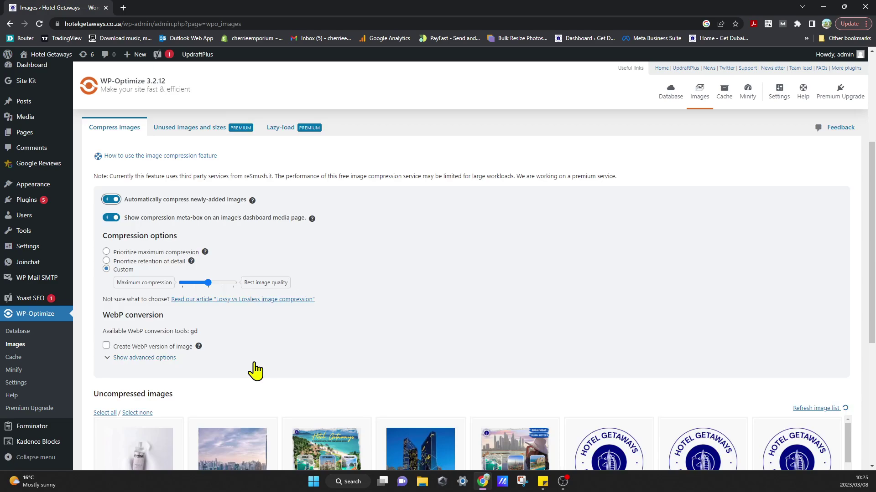
- Scroll down to the list of uncompressed images
scroll(256, 372, "down", 3)
scroll(254, 372, "down", 1)
scroll(254, 365, "up", 1)
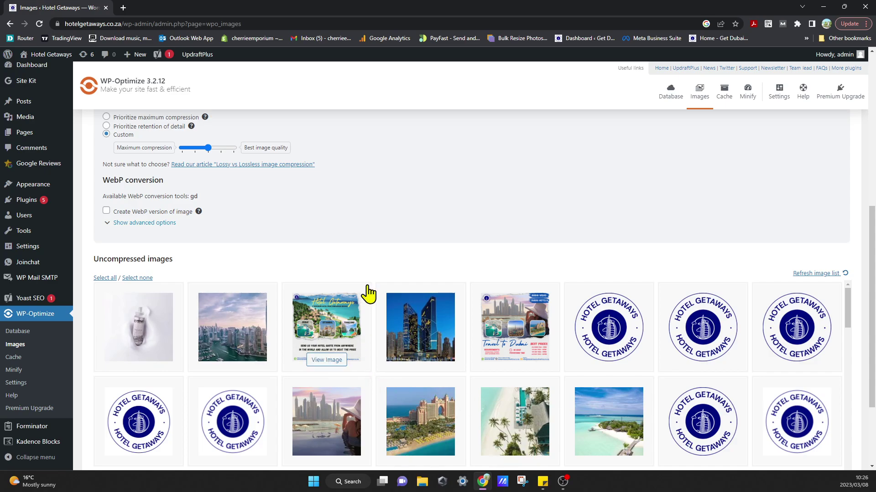
scroll(621, 359, "down", 2)
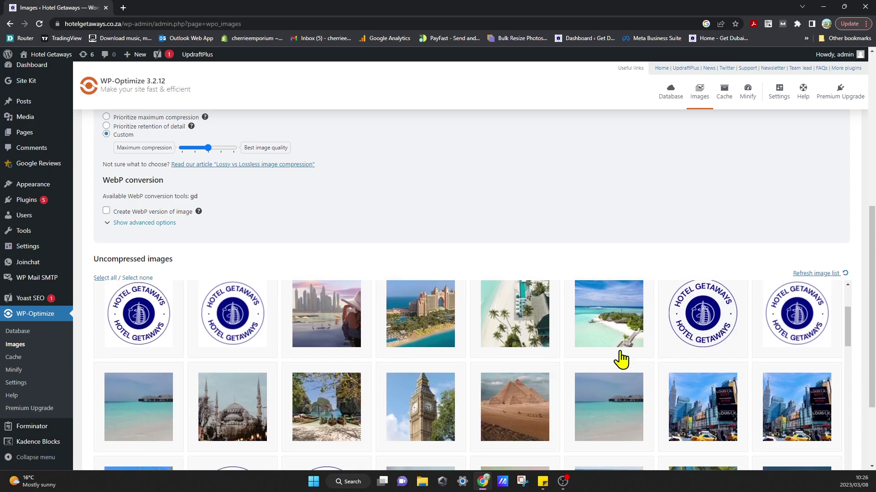
scroll(621, 359, "down", 10)
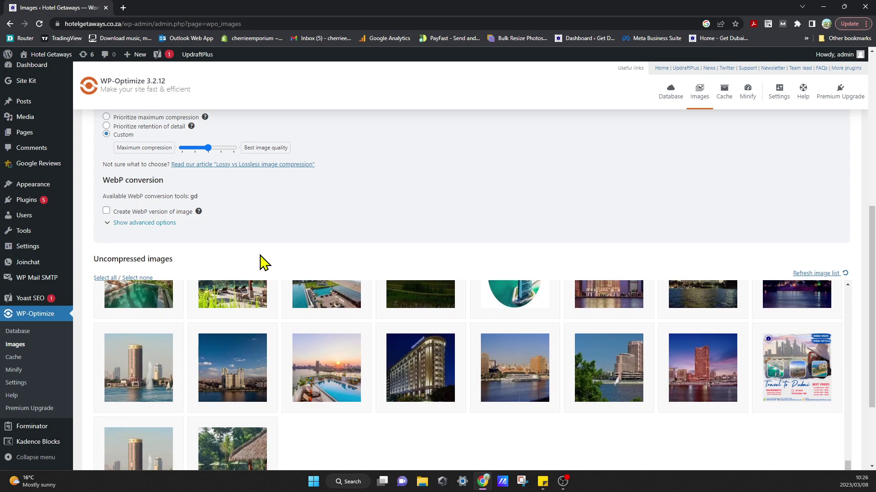
scroll(260, 257, "down", 3)
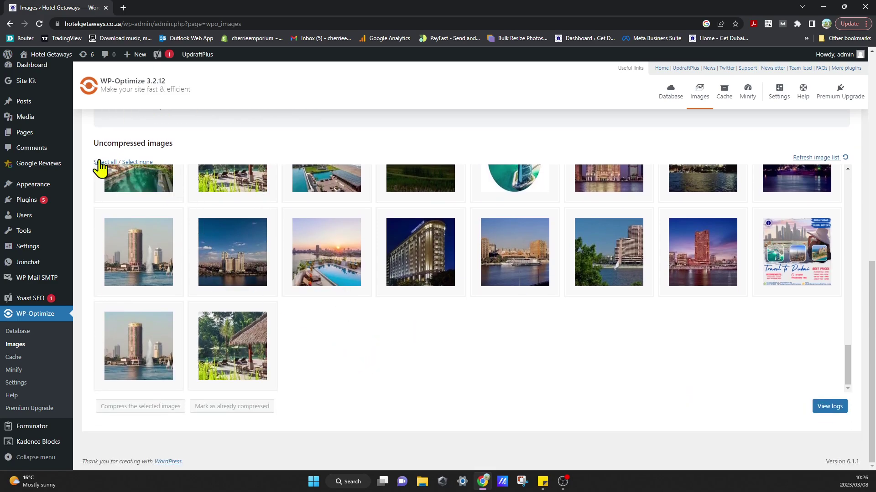
- Select all uncompressed images and compress them, closing the results (94 compressed, 4 failed)
left_click(100, 163)
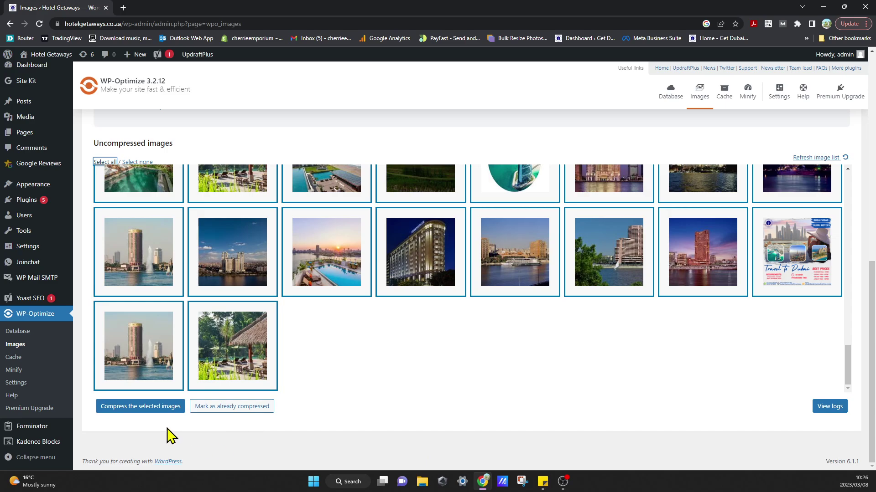
left_click(157, 408)
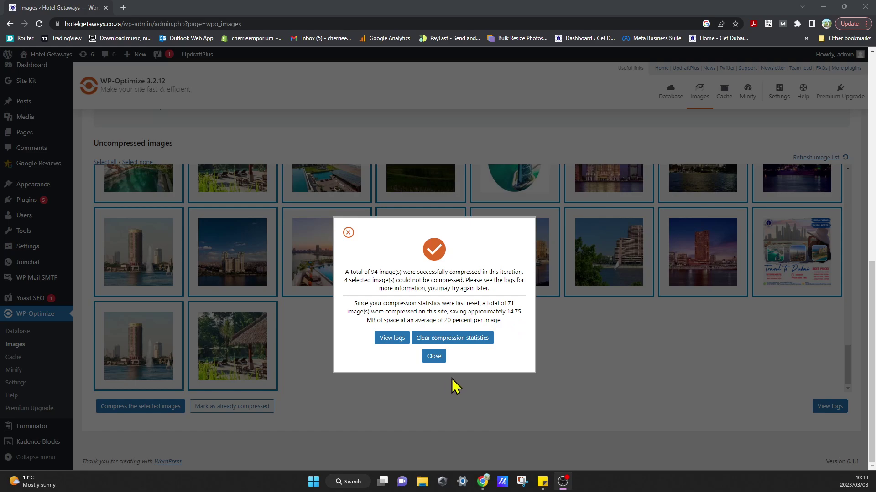
left_click(433, 356)
scroll(413, 411, "up", 6)
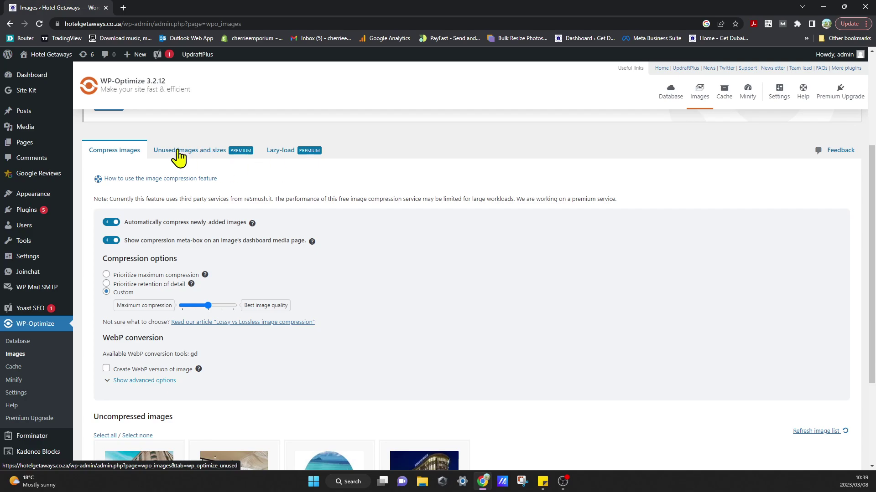
- Turn on page caching in WP-Optimize's Cache settings, with a 24-hour cache lifespan
left_click(31, 366)
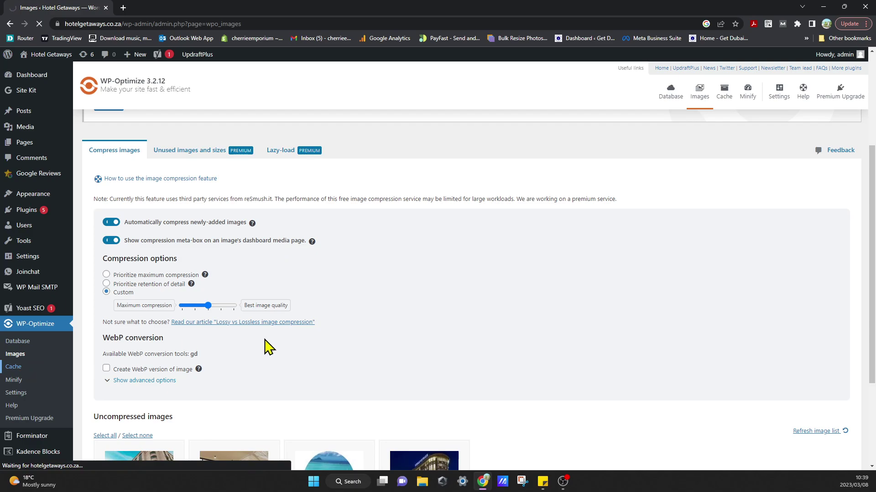
scroll(273, 351, "down", 3)
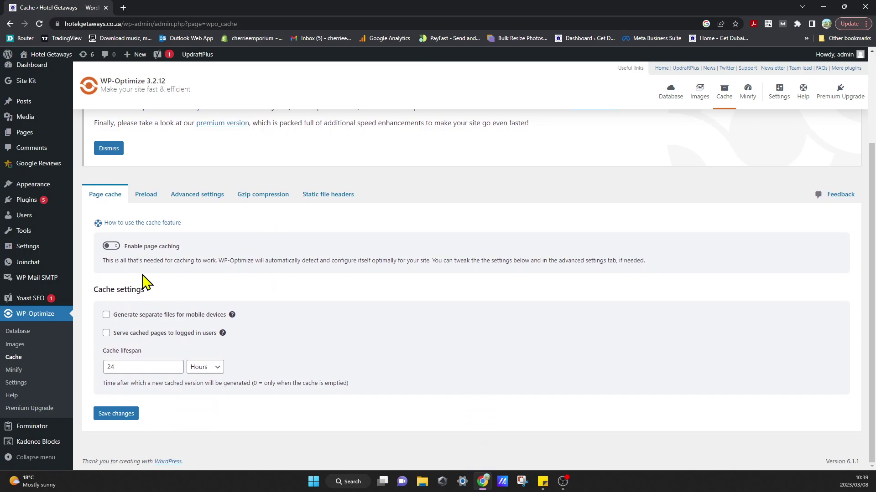
left_click(113, 247)
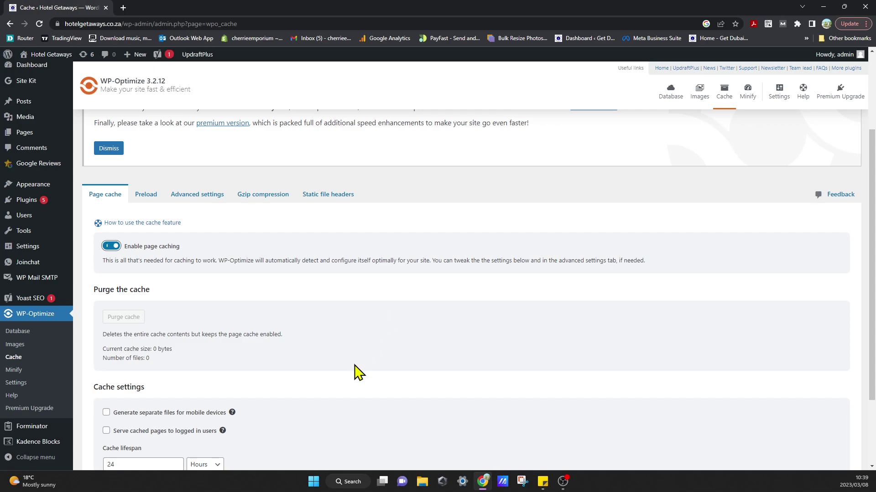
scroll(352, 384, "down", 1)
scroll(352, 384, "down", 1)
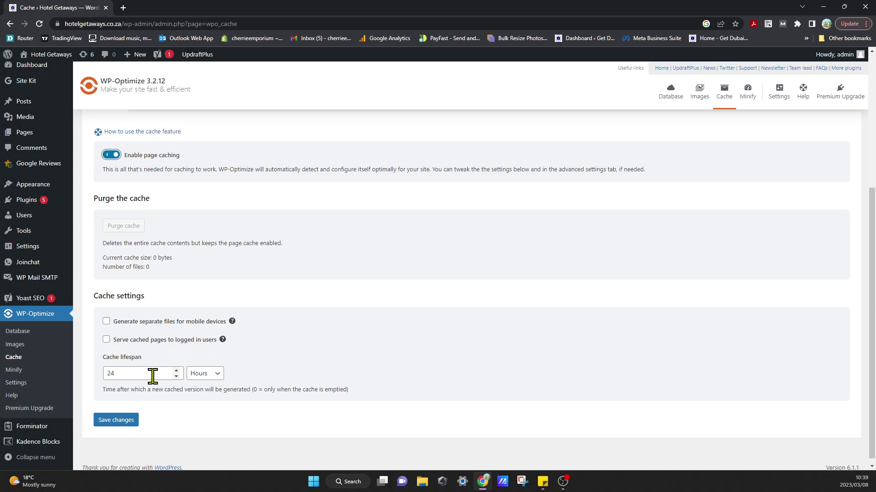
key("F5")
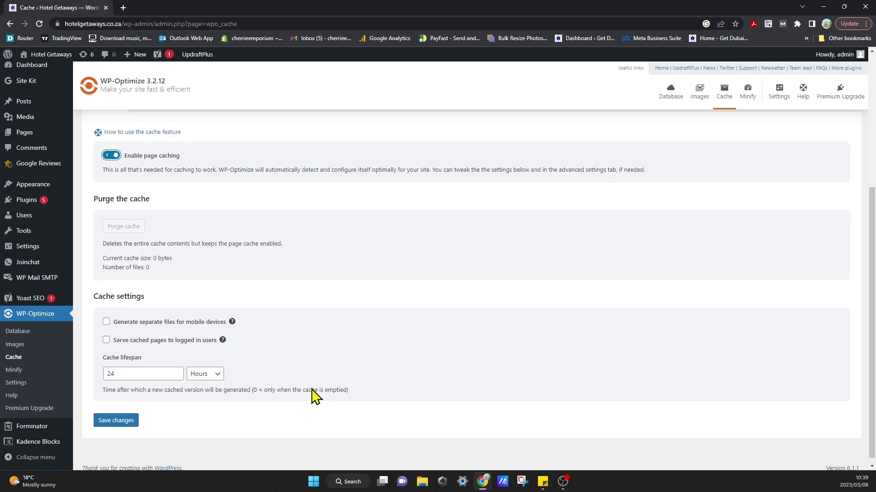
scroll(315, 396, "down", 1)
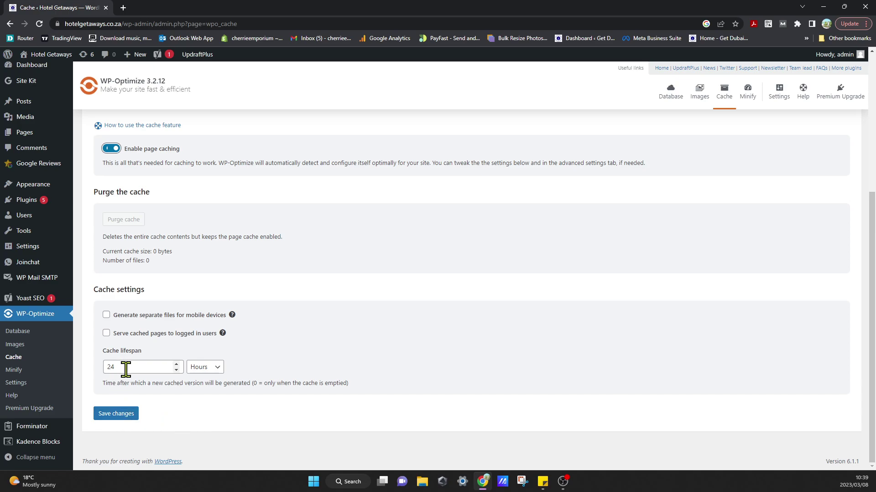
- Save the page cache settings and bring up the Preload options
left_click(123, 414)
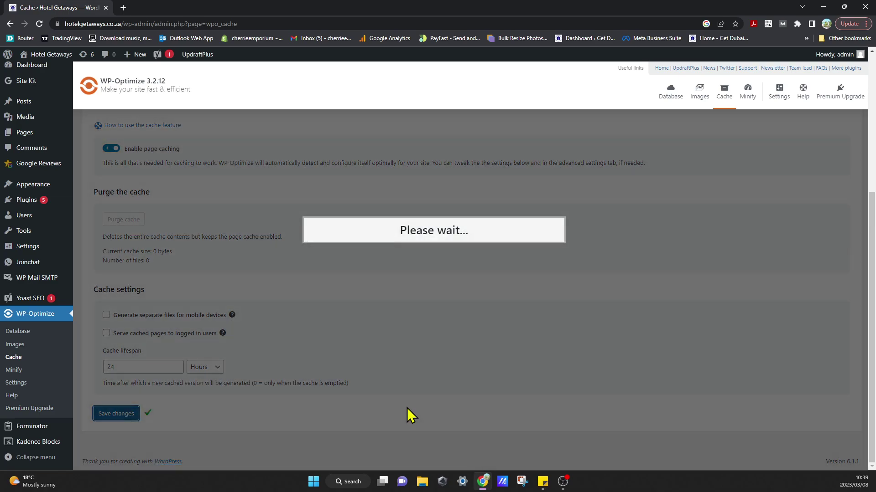
scroll(390, 379, "up", 4)
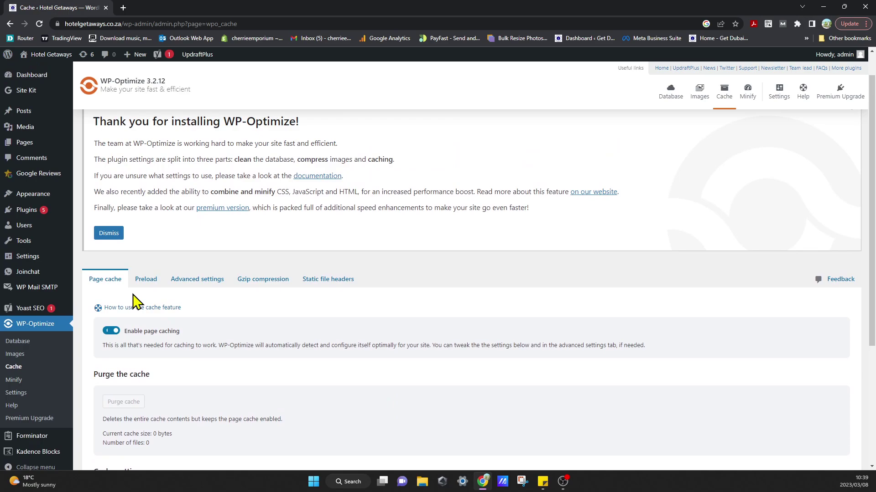
left_click(146, 225)
scroll(396, 429, "down", 1)
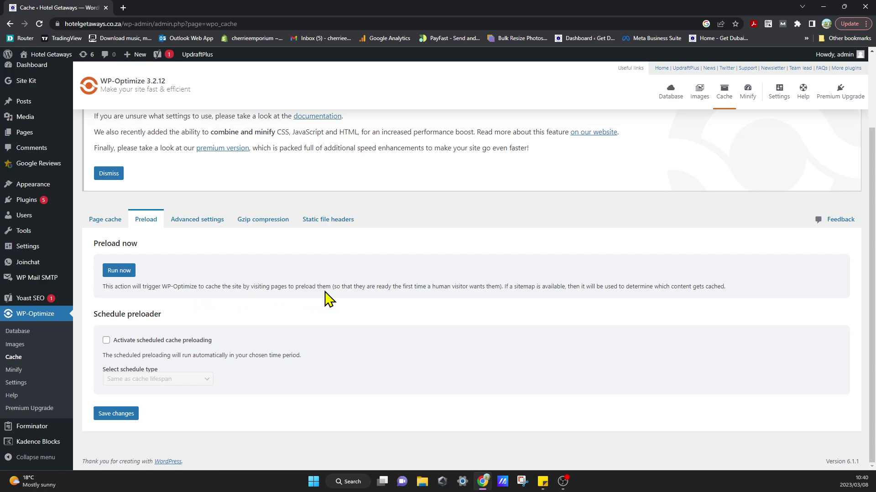
- Run the cache preload now and schedule preloading 'Same as cache lifespan', then save
left_click(119, 271)
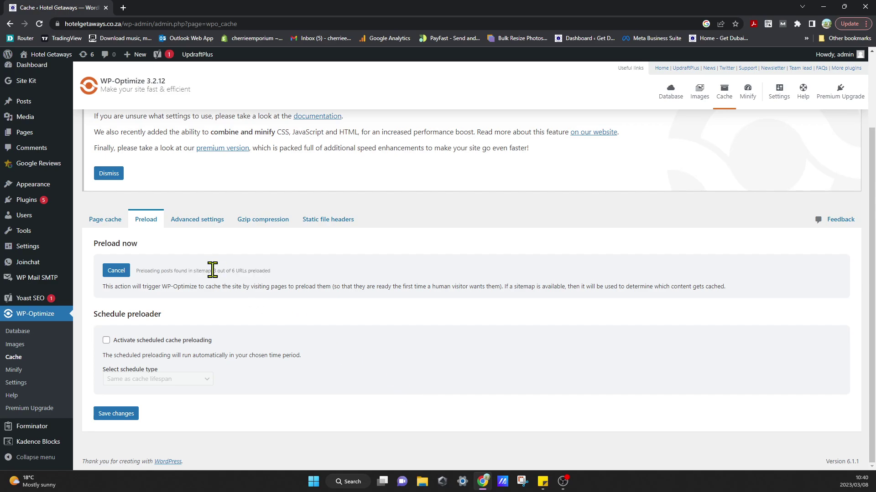
left_click(106, 341)
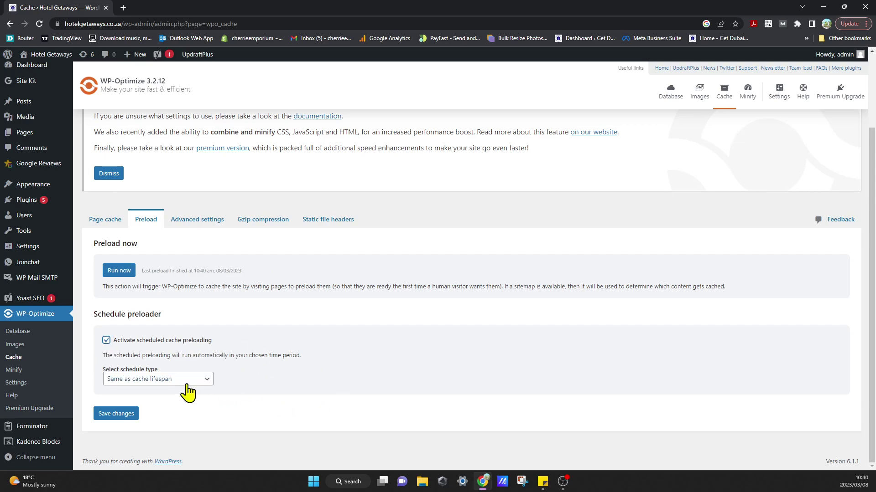
left_click(203, 383)
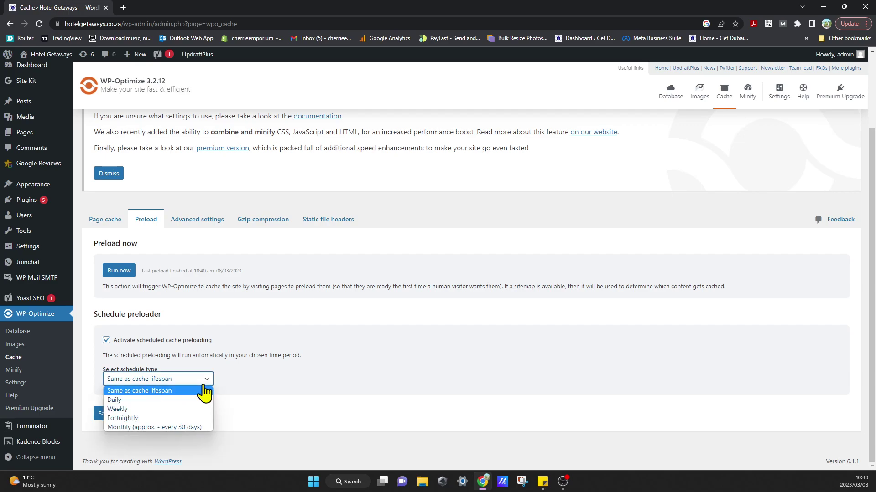
left_click(204, 391)
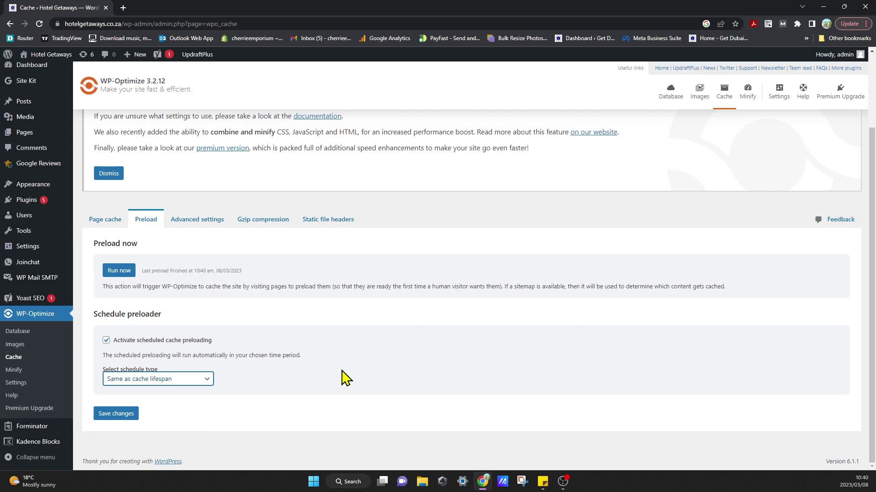
left_click(111, 413)
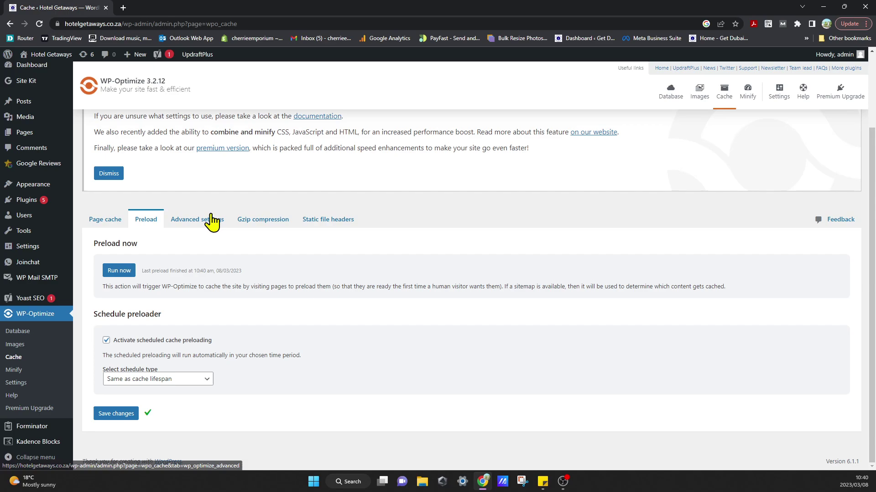
- From the cache's Advanced settings, enable Gzip compression and static file headers with 28-day expiration
left_click(213, 222)
scroll(410, 372, "down", 1)
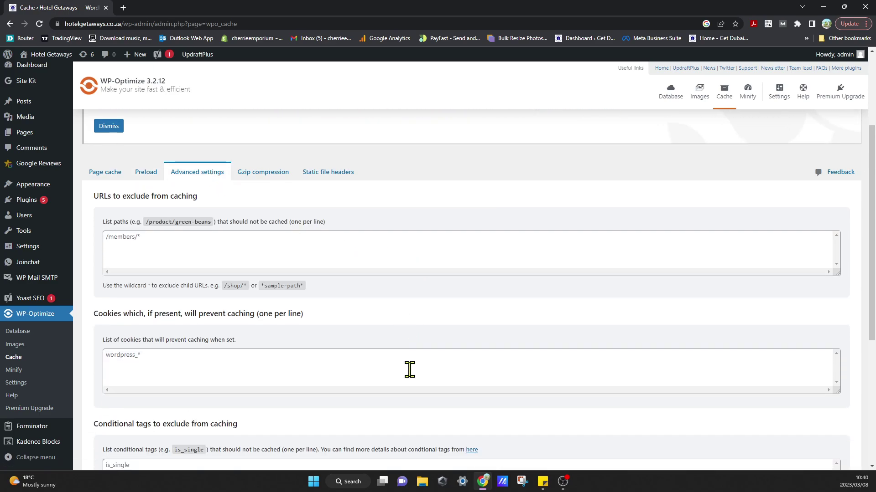
scroll(410, 370, "down", 5)
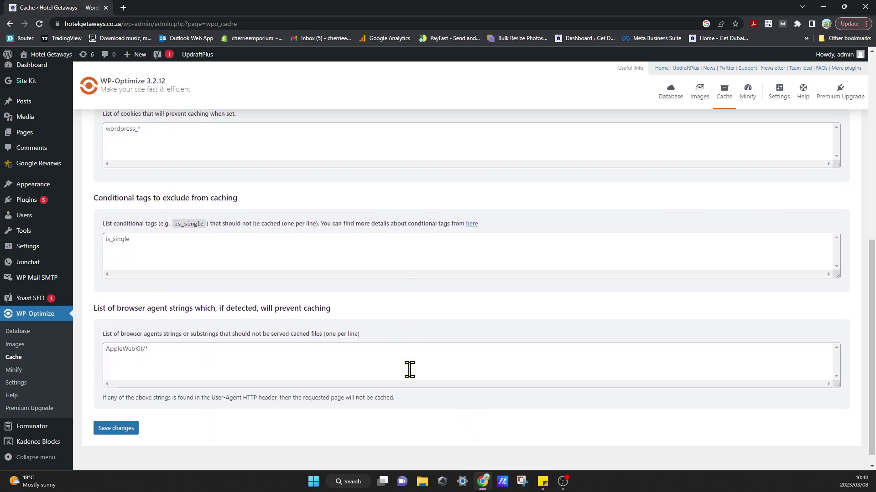
scroll(409, 369, "up", 4)
scroll(413, 377, "up", 2)
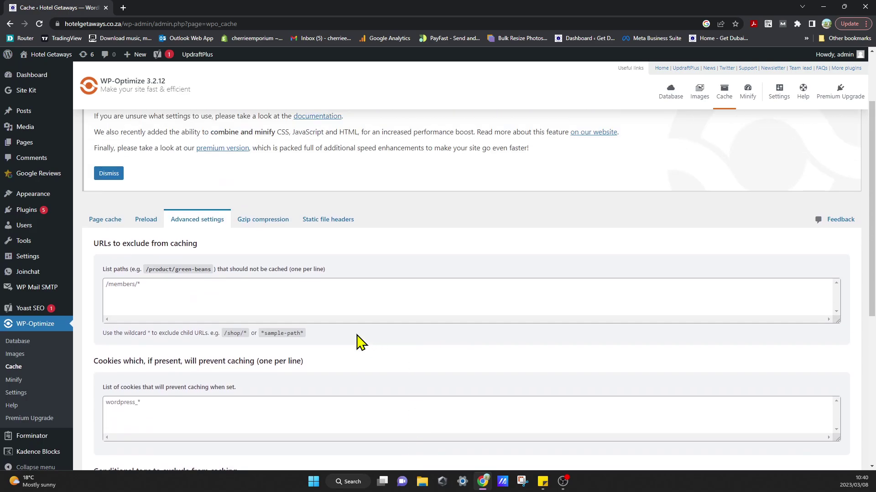
left_click(278, 225)
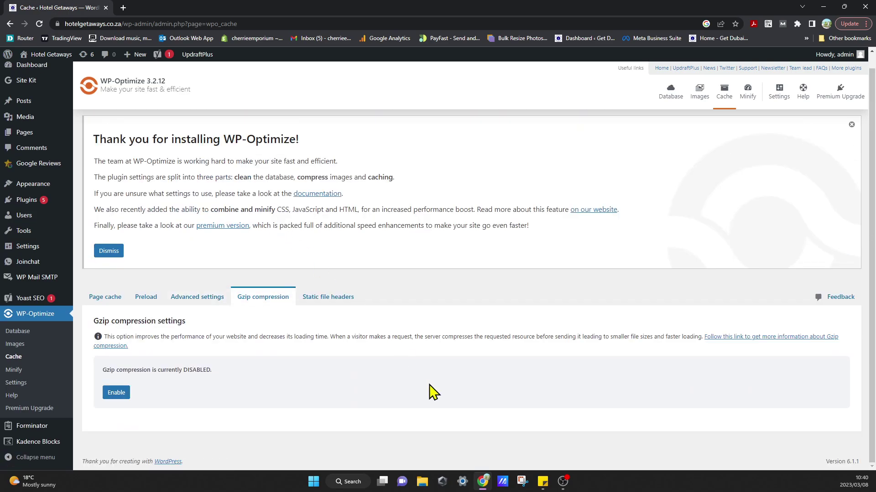
left_click(117, 393)
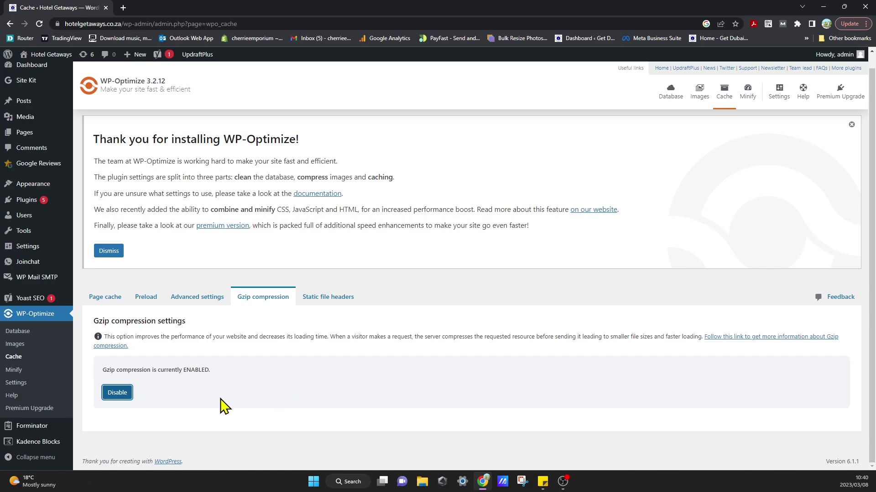
left_click(332, 297)
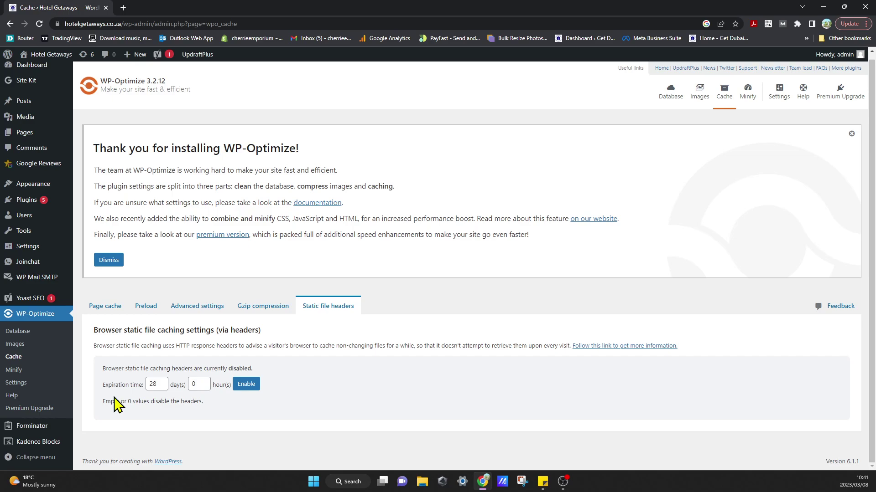
left_click(252, 386)
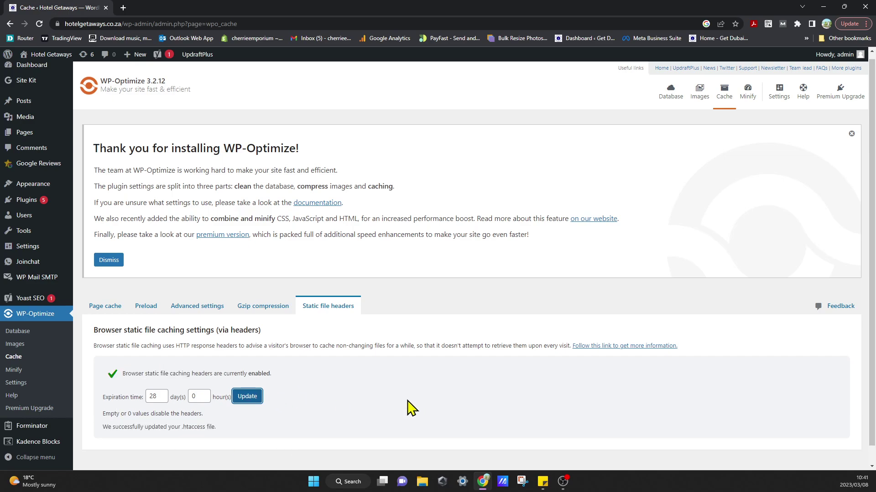
- Turn on minification on WP-Optimize's Minify page
left_click(39, 370)
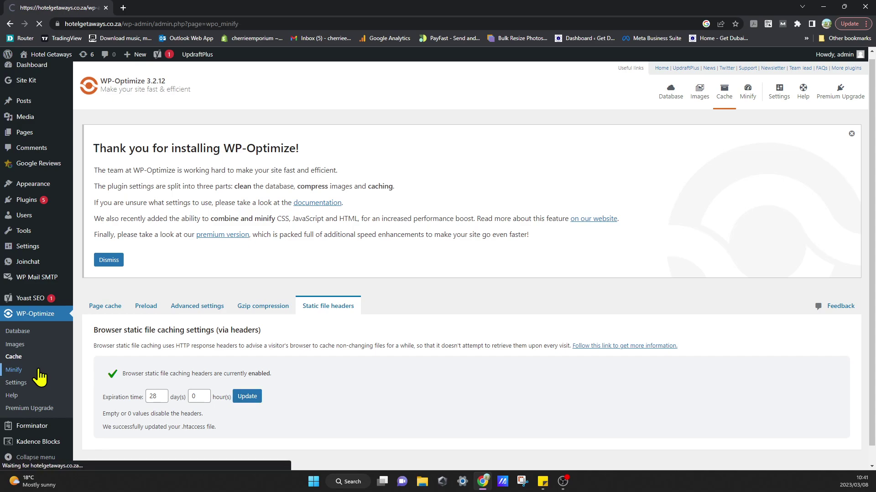
scroll(297, 367, "down", 1)
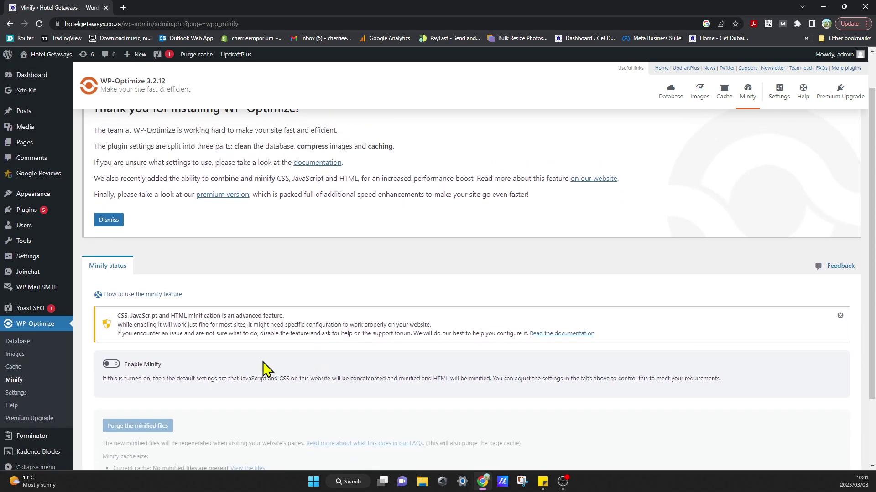
left_click(119, 368)
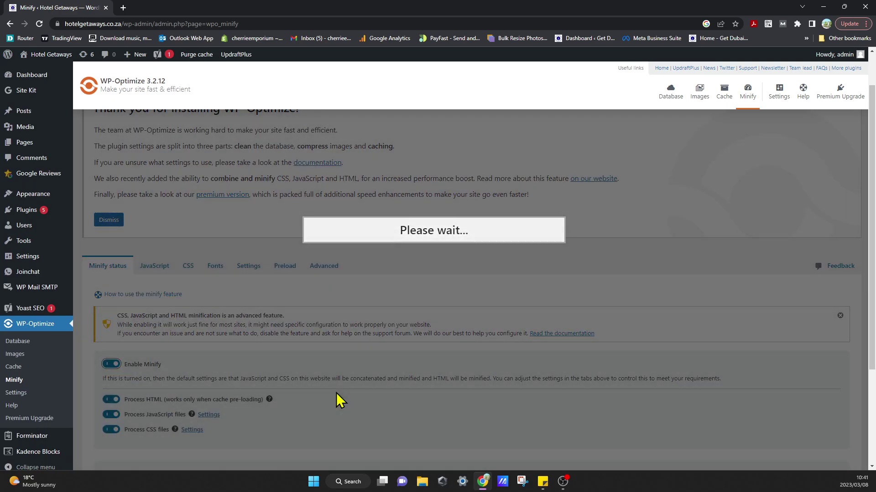
scroll(337, 396, "down", 2)
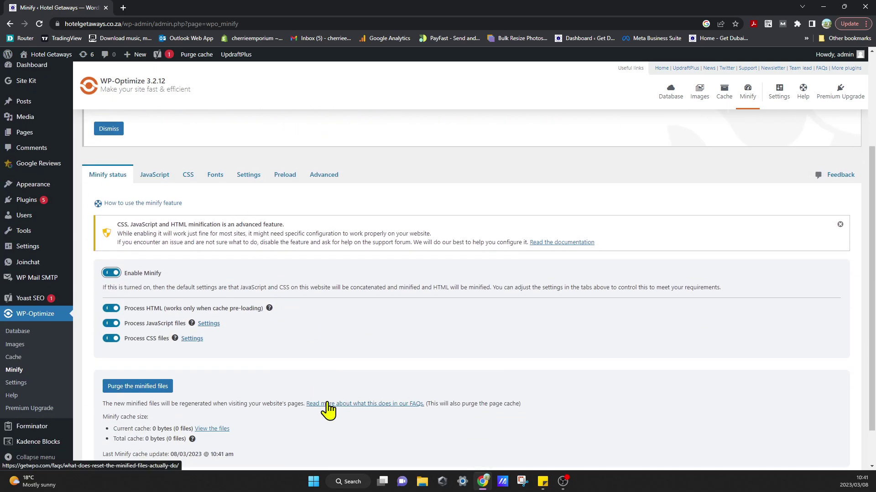
scroll(326, 407, "down", 1)
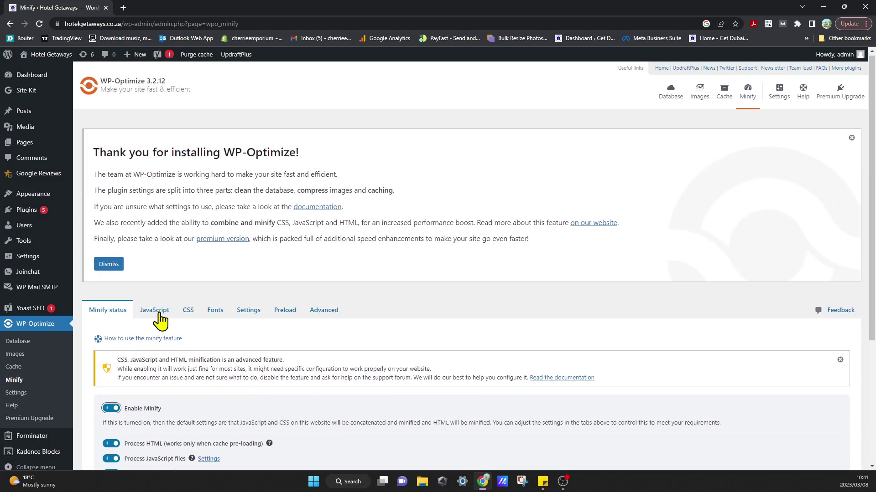
- Set JavaScript to 'Defer all the JavaScript files' and save the JavaScript settings
left_click(159, 314)
scroll(401, 419, "down", 2)
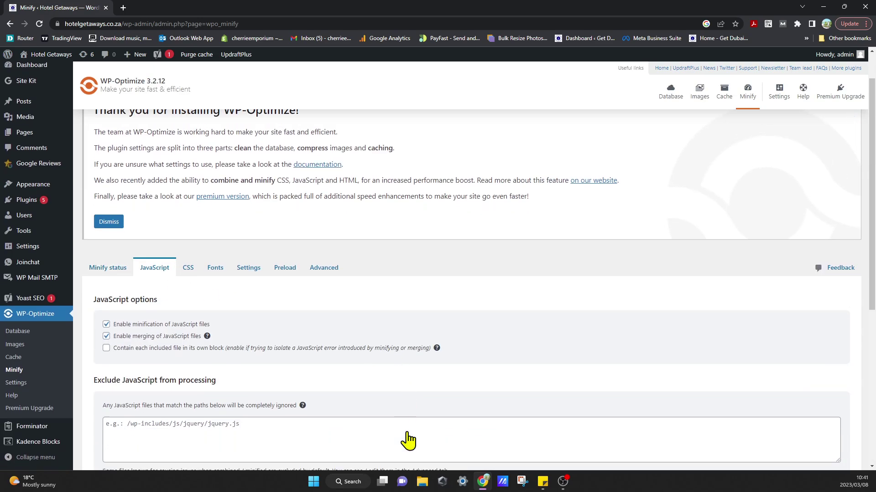
scroll(224, 374, "down", 4)
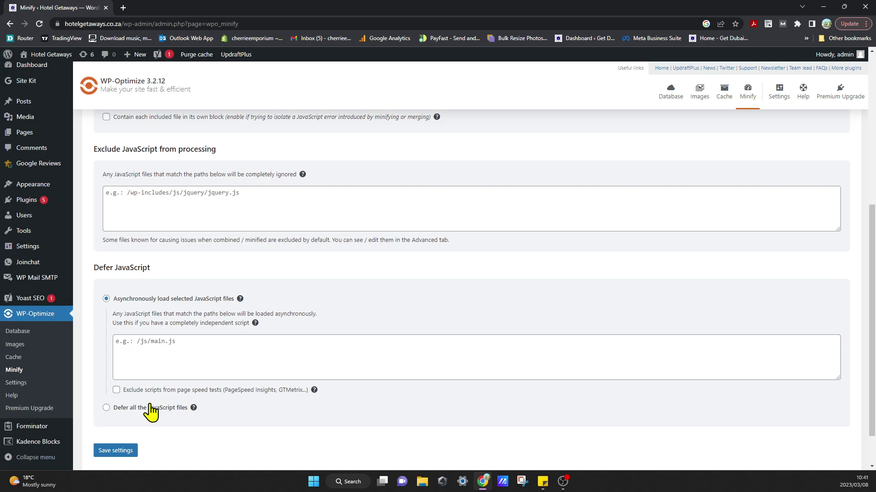
left_click(150, 408)
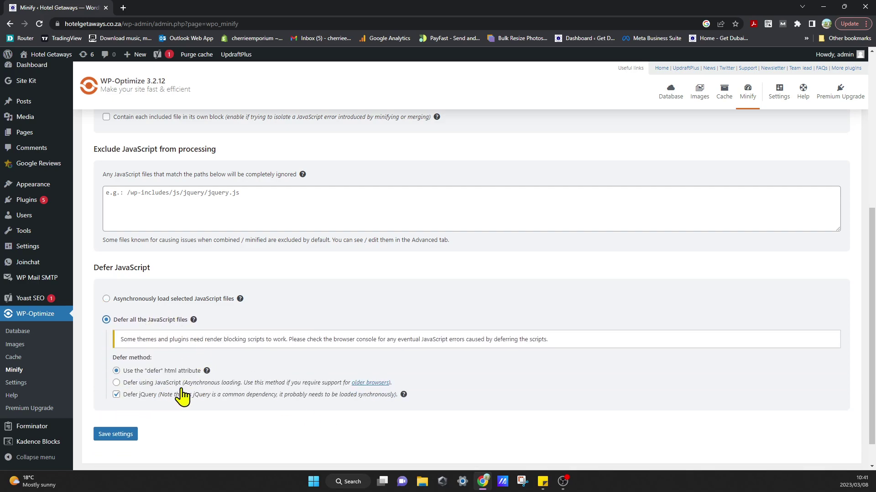
left_click(115, 435)
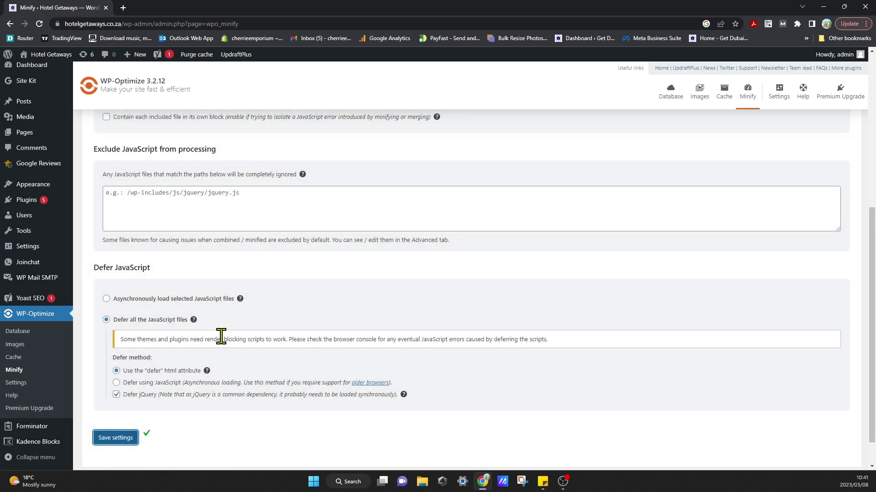
scroll(221, 336, "up", 4)
- Save the CSS minify options unchanged
left_click(188, 219)
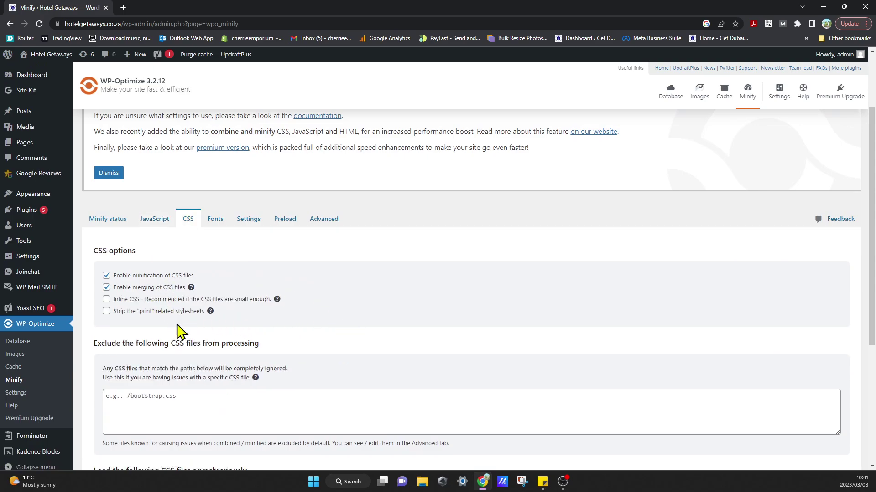
scroll(216, 432, "down", 4)
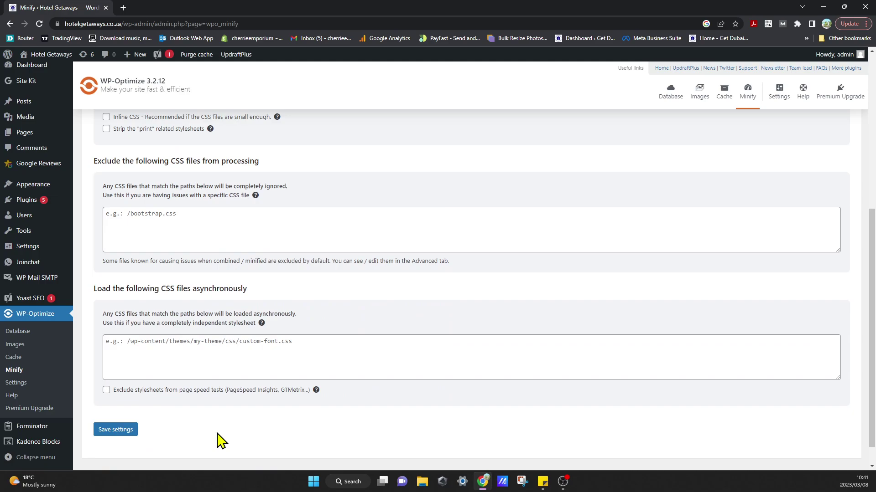
left_click(115, 429)
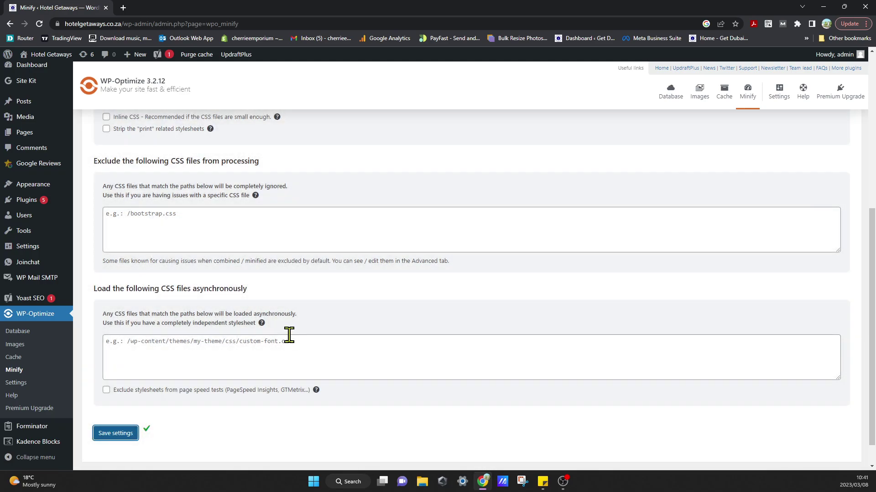
scroll(289, 337, "up", 4)
- Save the font options (Google Fonts not loaded, display=swap), then show the Miscellaneous settings
left_click(220, 221)
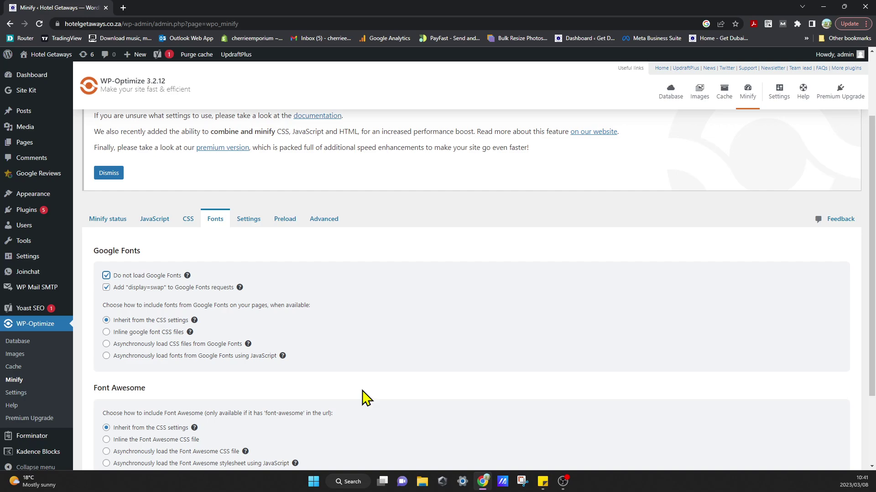
scroll(223, 417, "down", 2)
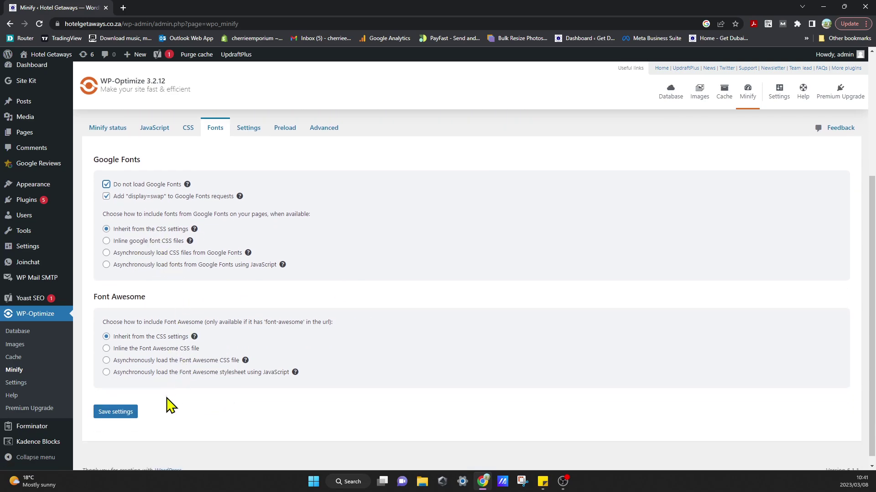
left_click(105, 413)
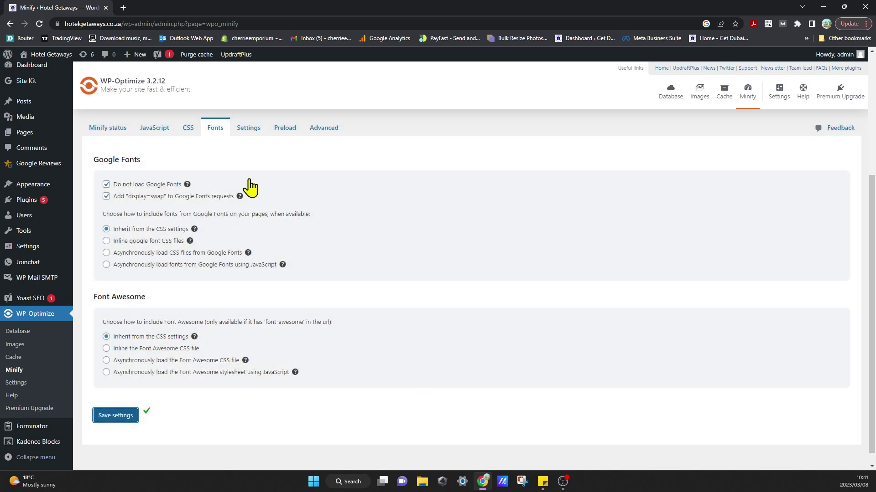
left_click(247, 130)
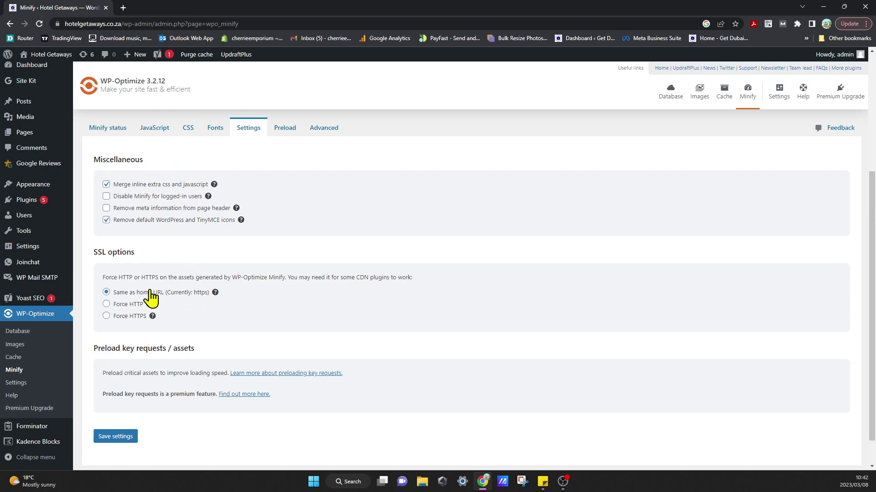
- Save the minify miscellaneous settings, dismiss the welcome notice, and save advanced options with a 30-day cache lifespan
left_click(120, 436)
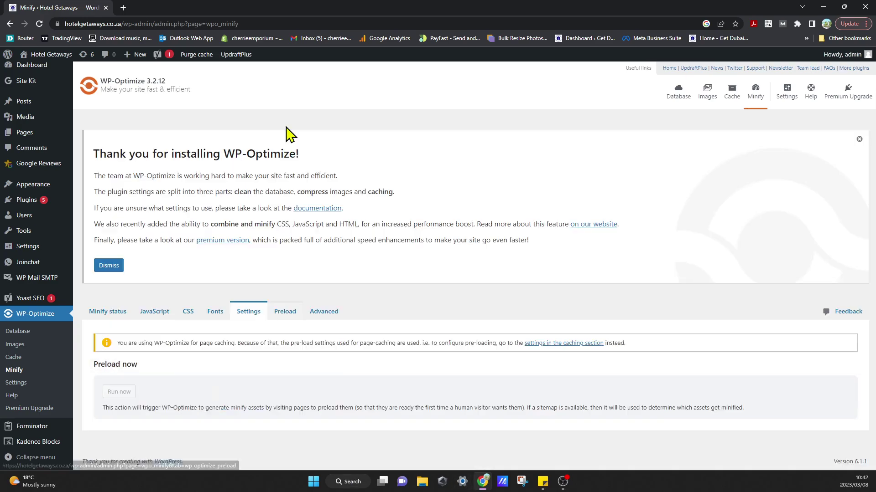
left_click(111, 265)
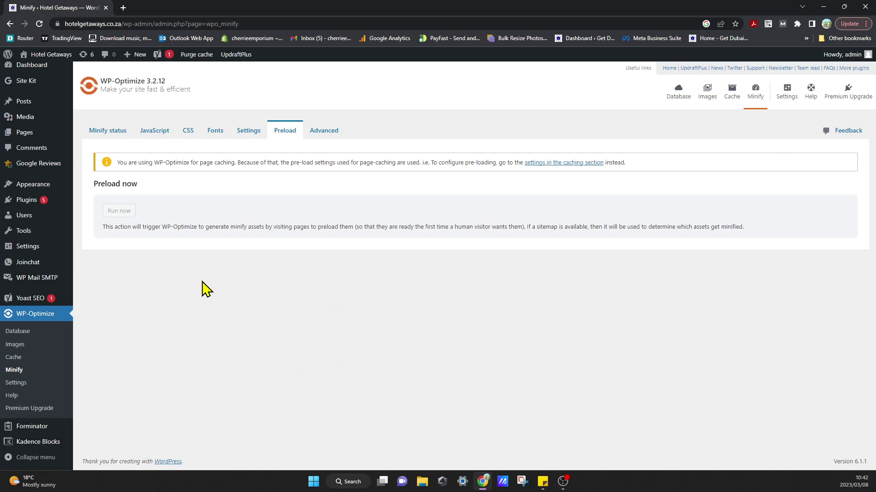
left_click(327, 130)
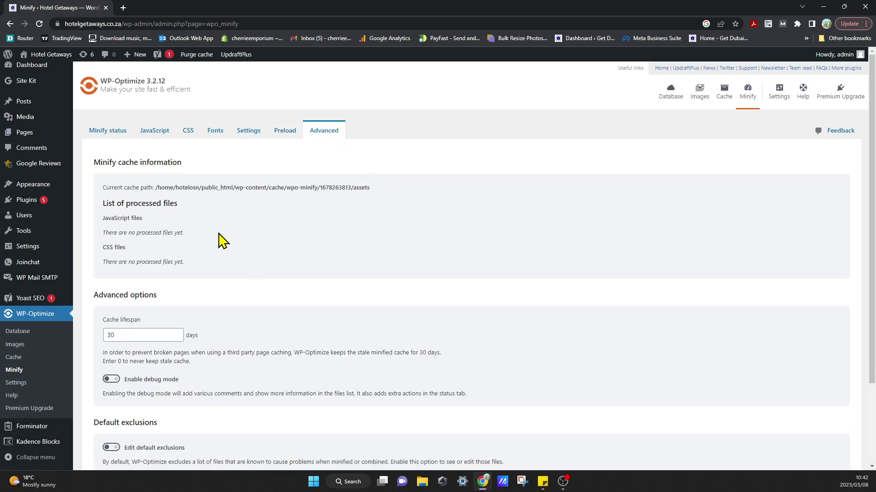
scroll(234, 339, "down", 2)
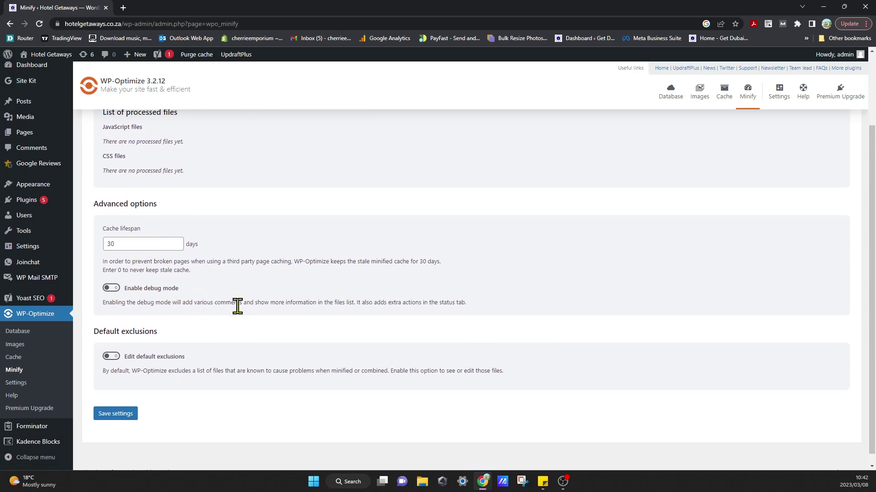
left_click(117, 415)
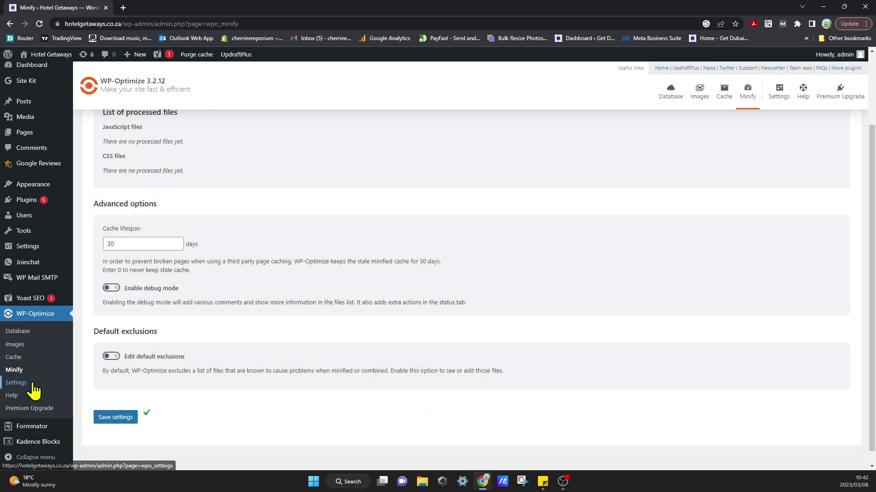
- Go to WP-Optimize's Settings page and review its admin bar, trackback and comment options
left_click(33, 390)
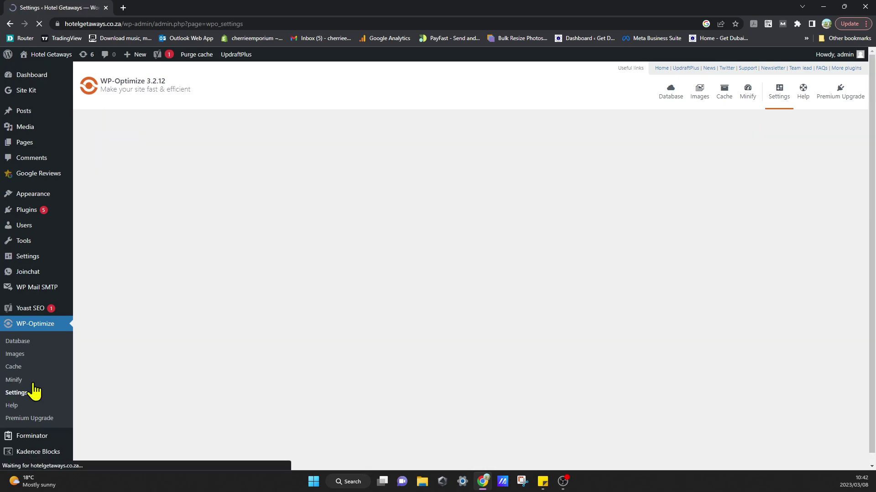
scroll(255, 324, "down", 5)
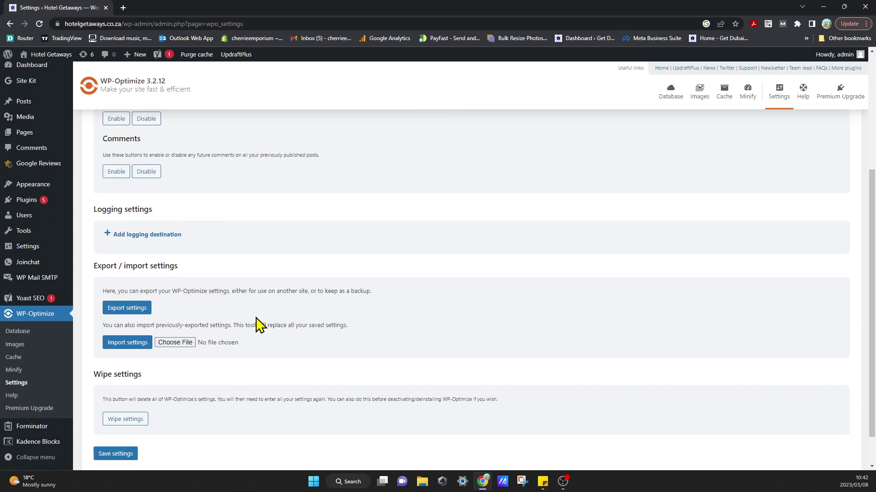
scroll(256, 325, "up", 5)
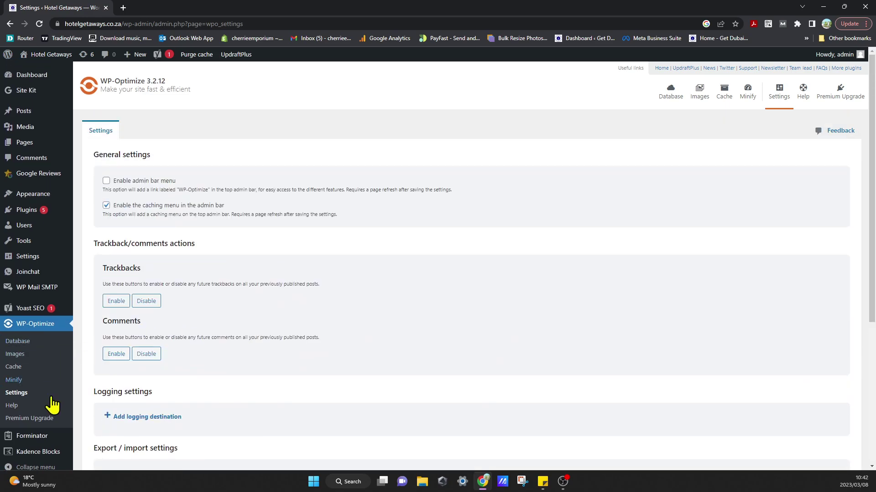